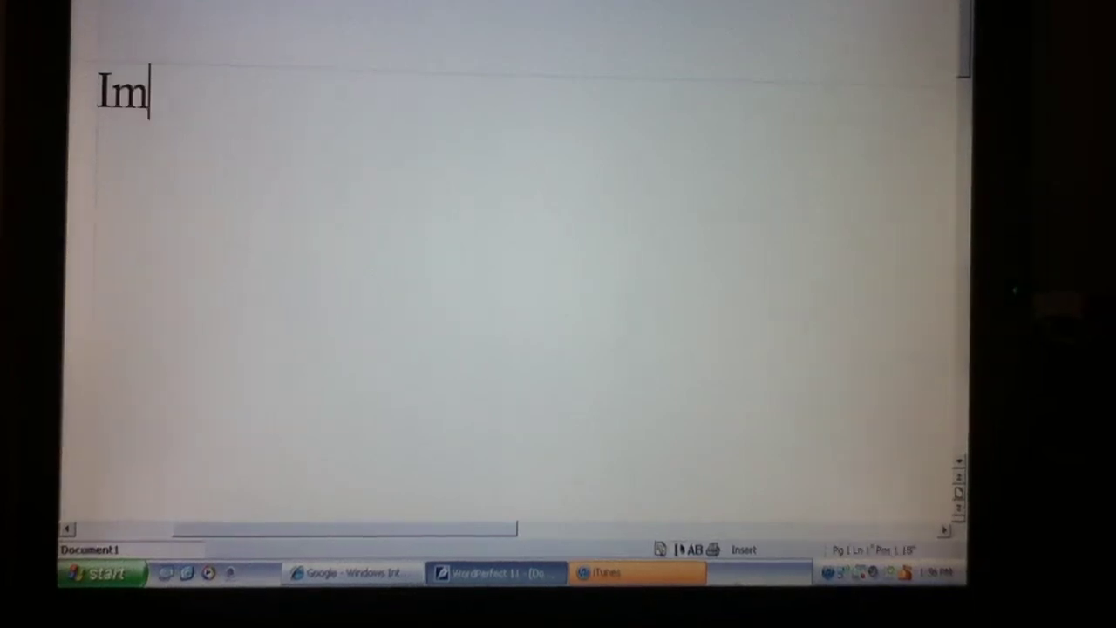
text( goin)
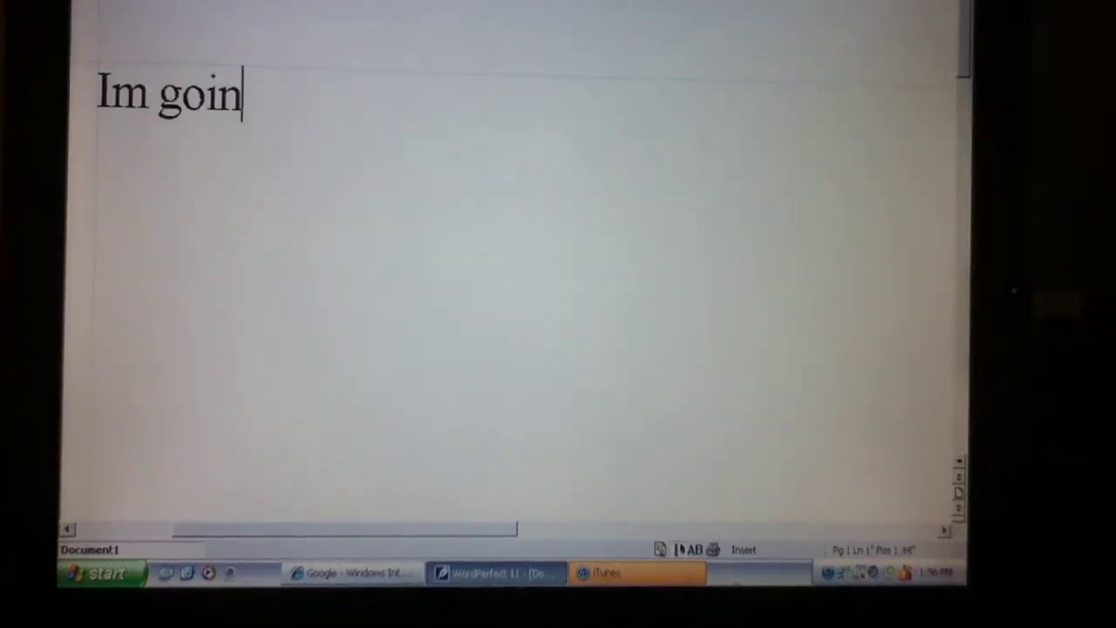
text(g to s)
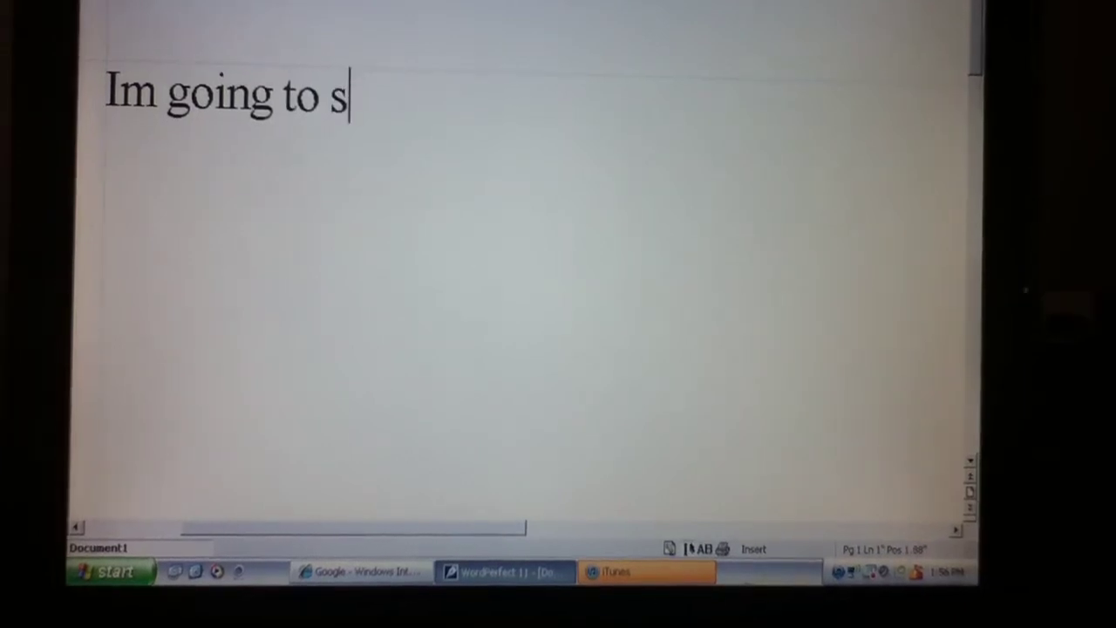
text(how )
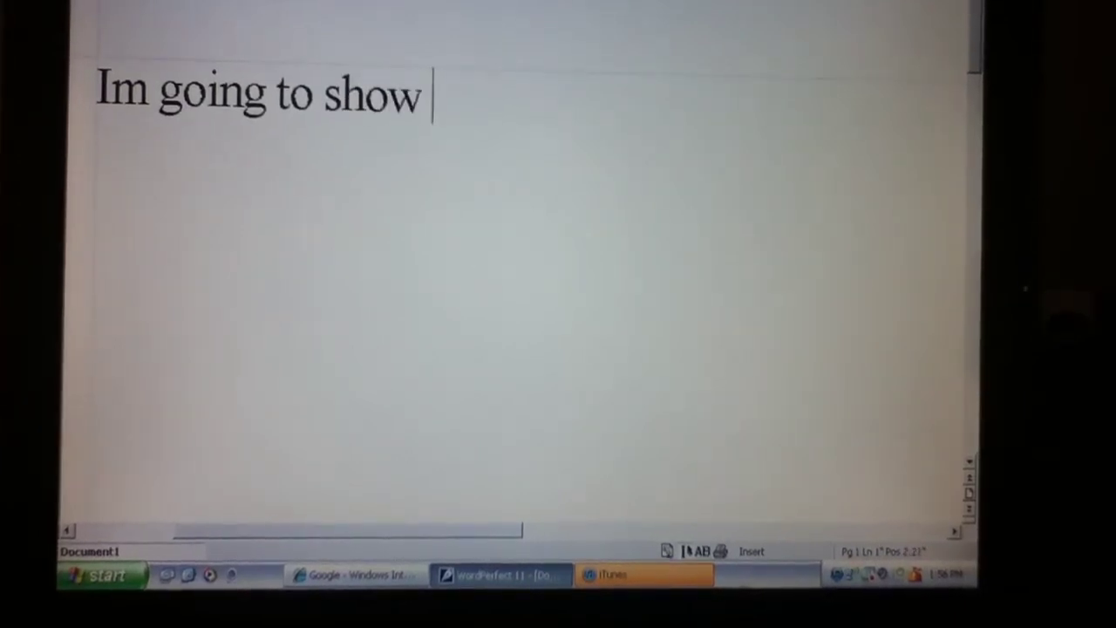
text(u how )
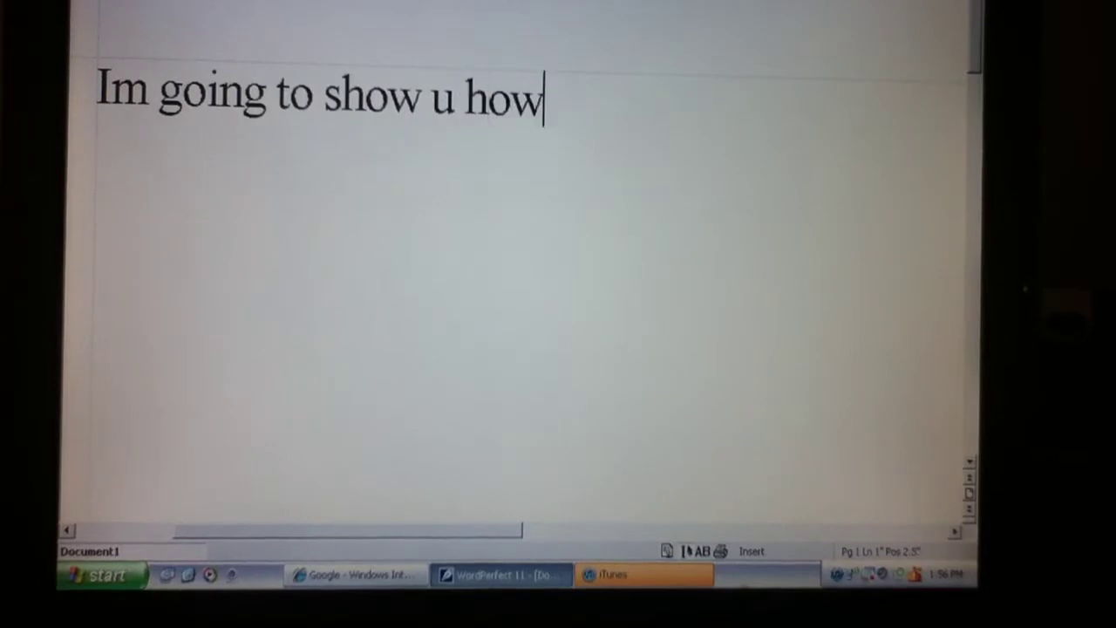
text(to)
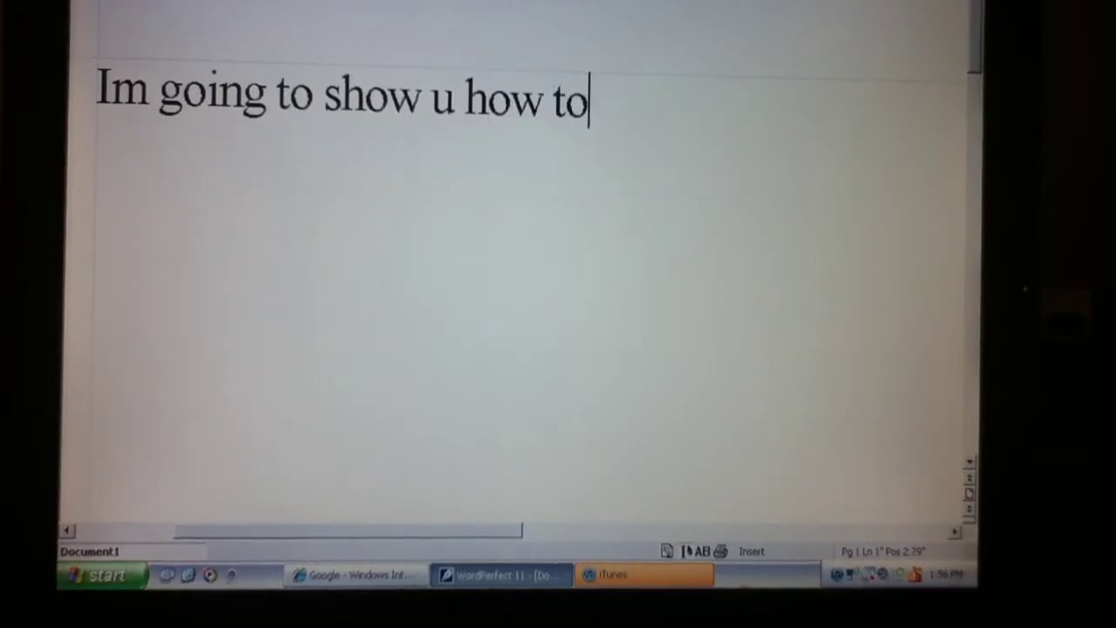
text( get g)
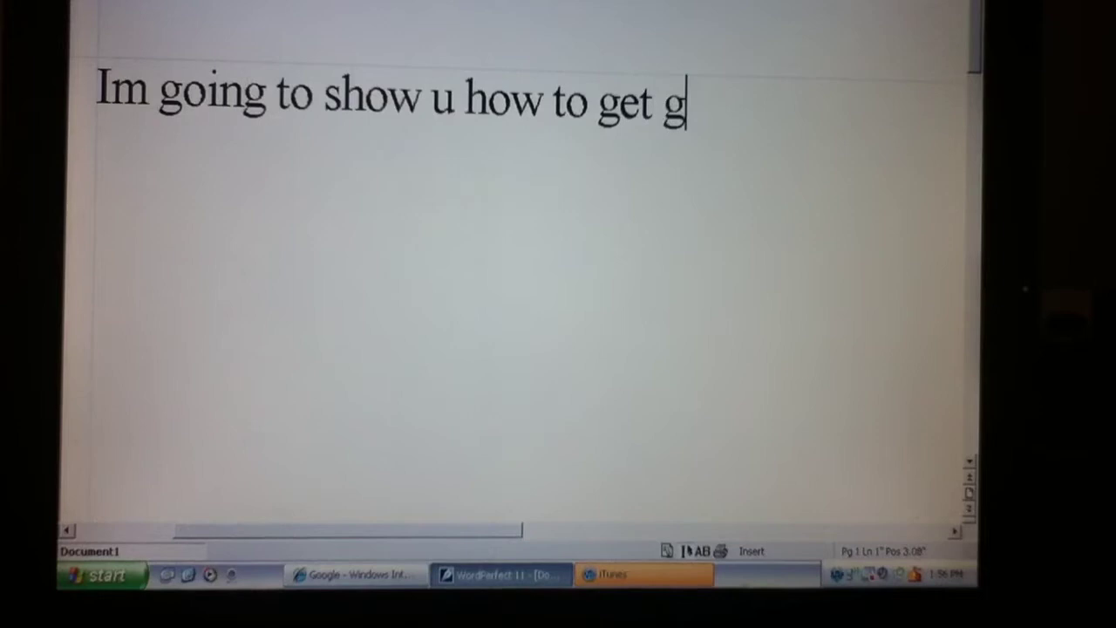
text(ta S)
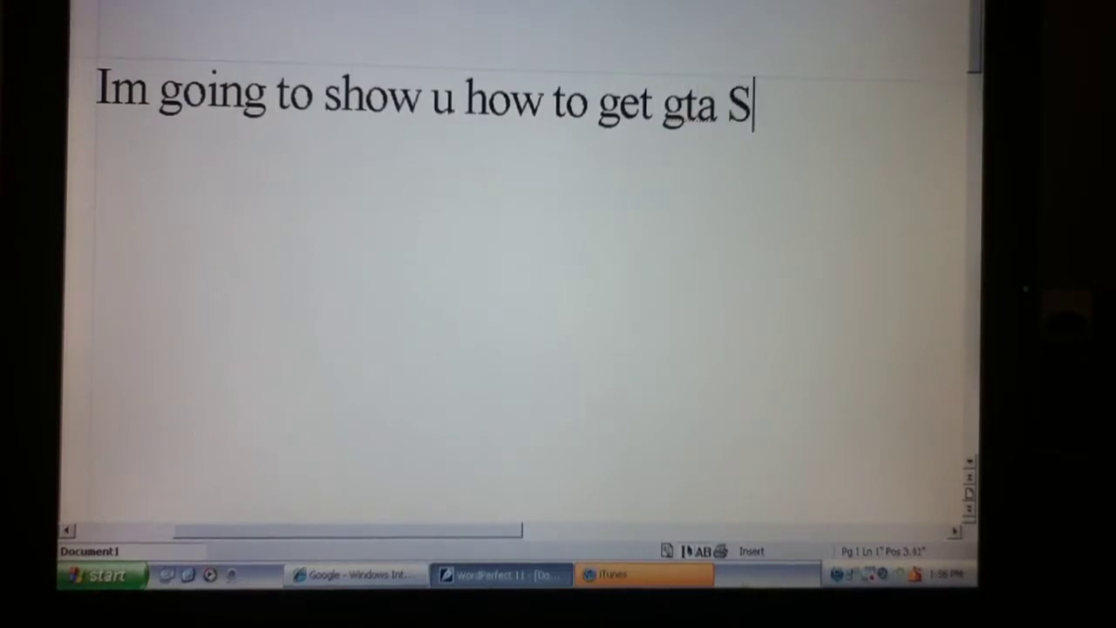
text(A f)
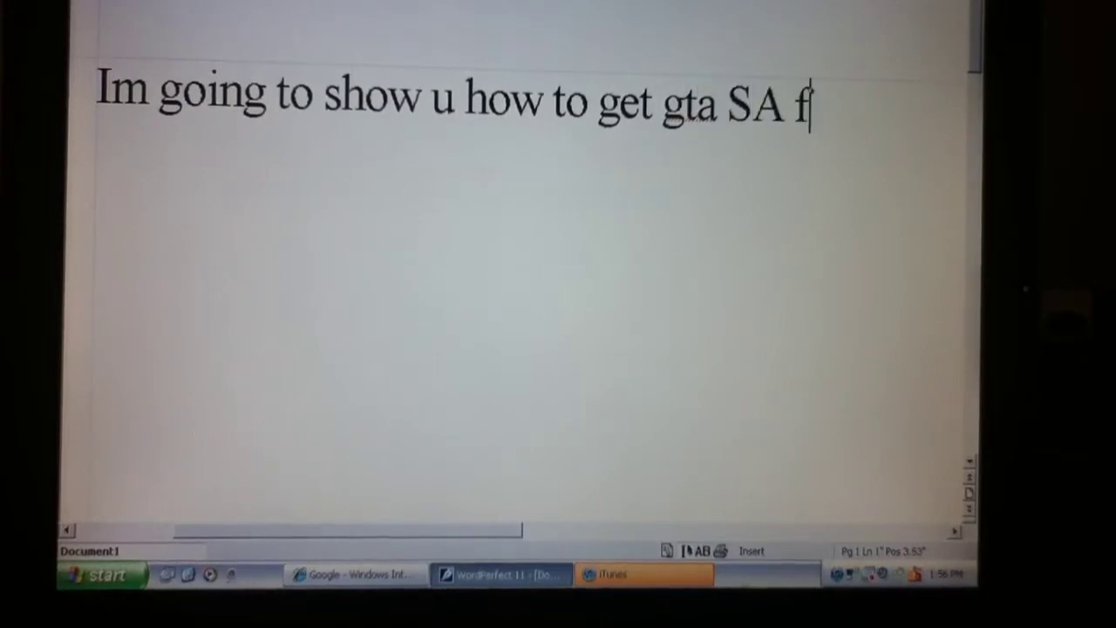
text(or free)
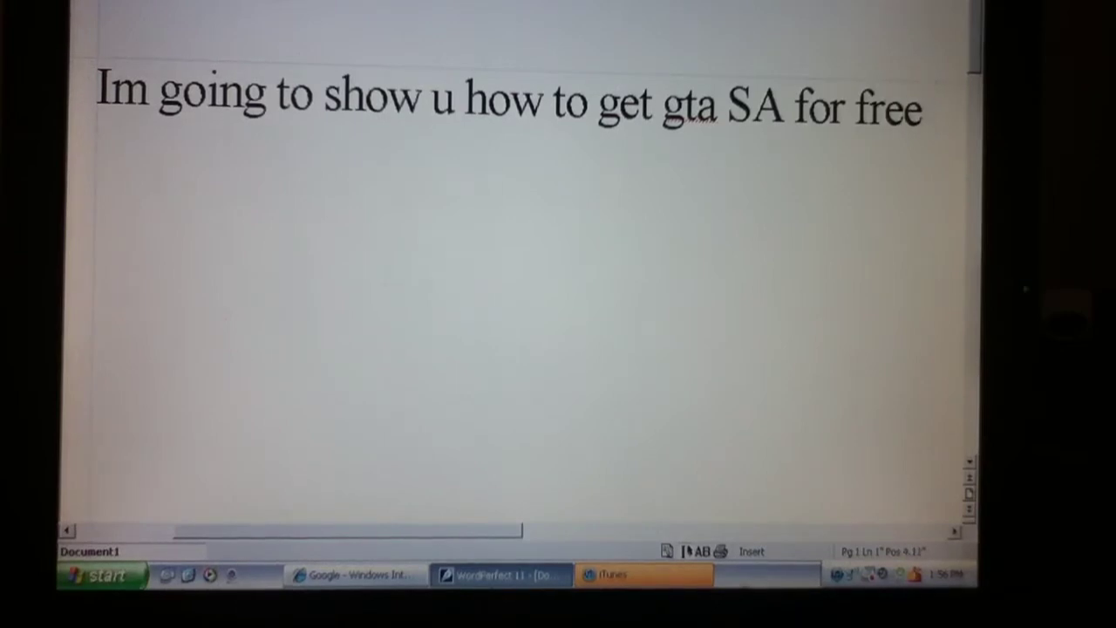
Select the GTA: San Andreas Trailer title, then follow its Free Download link to the download page.
drag(927, 113, 88, 87)
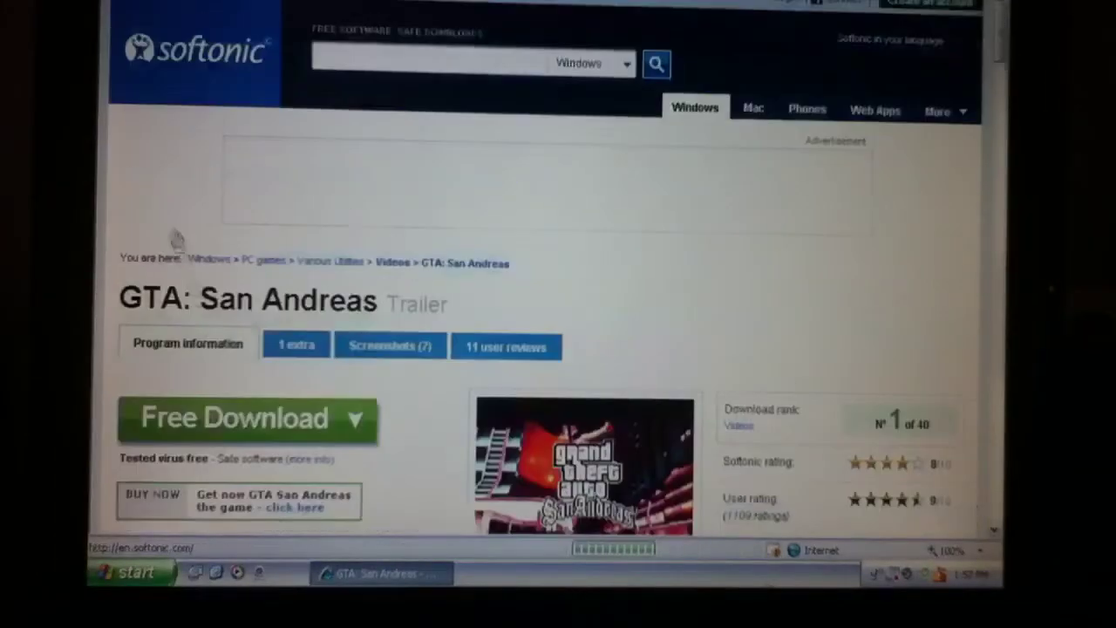
drag(122, 301, 562, 311)
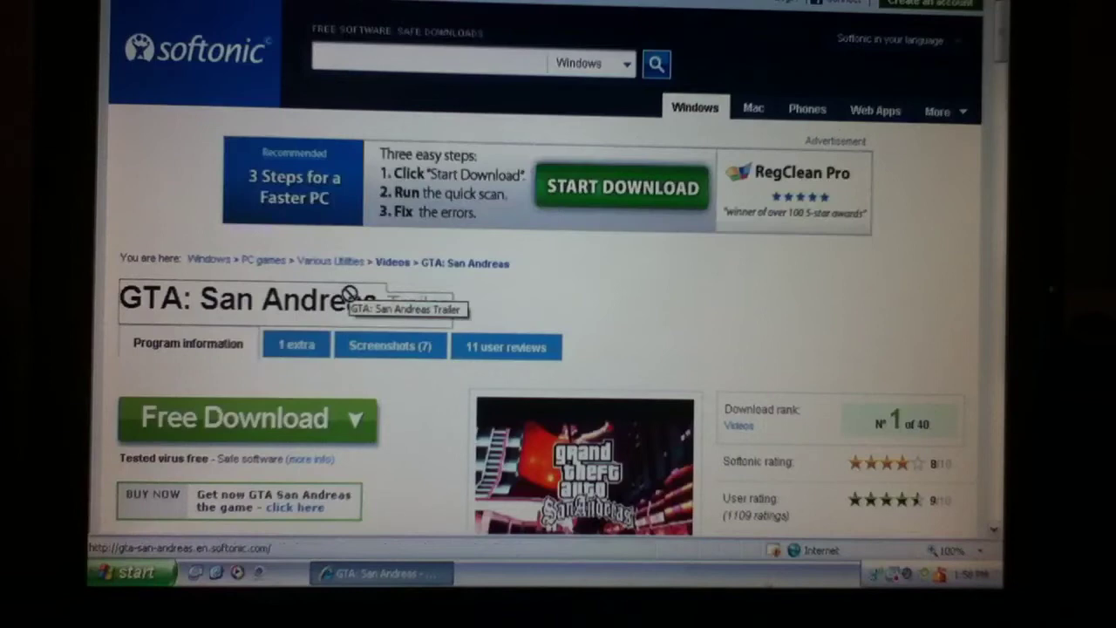
scroll(293, 436, down, 2)
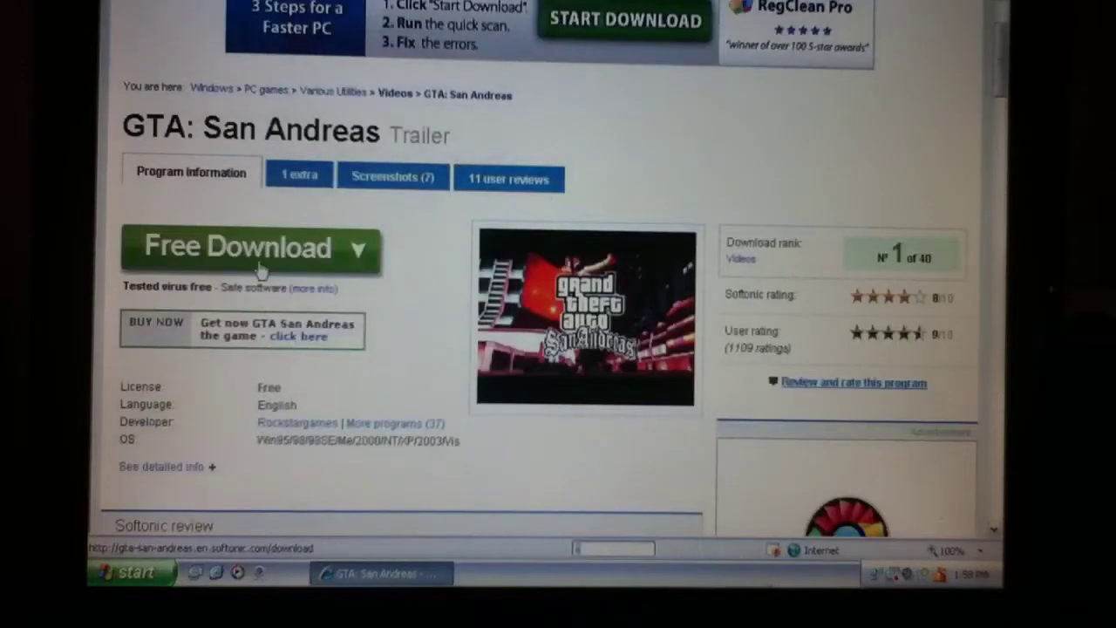
right_click(227, 249)
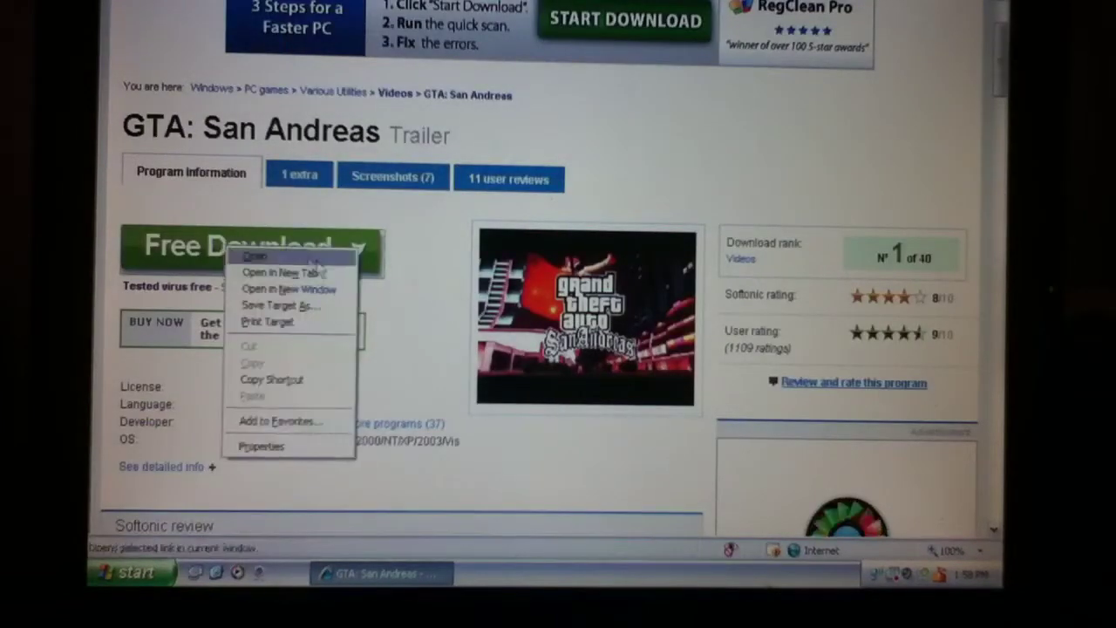
click(288, 262)
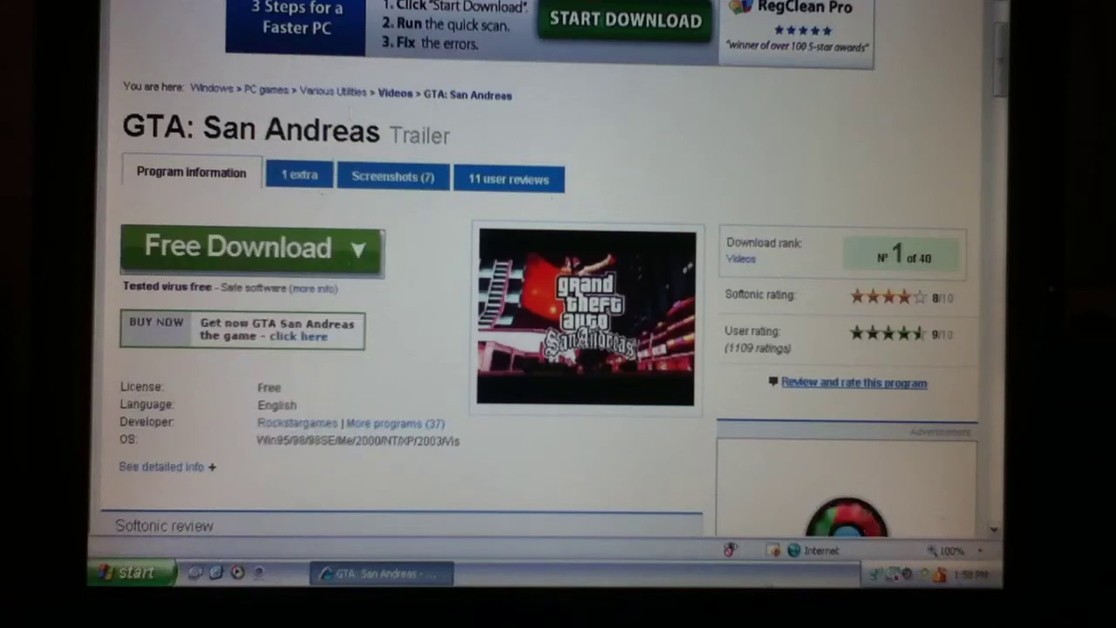
click(261, 249)
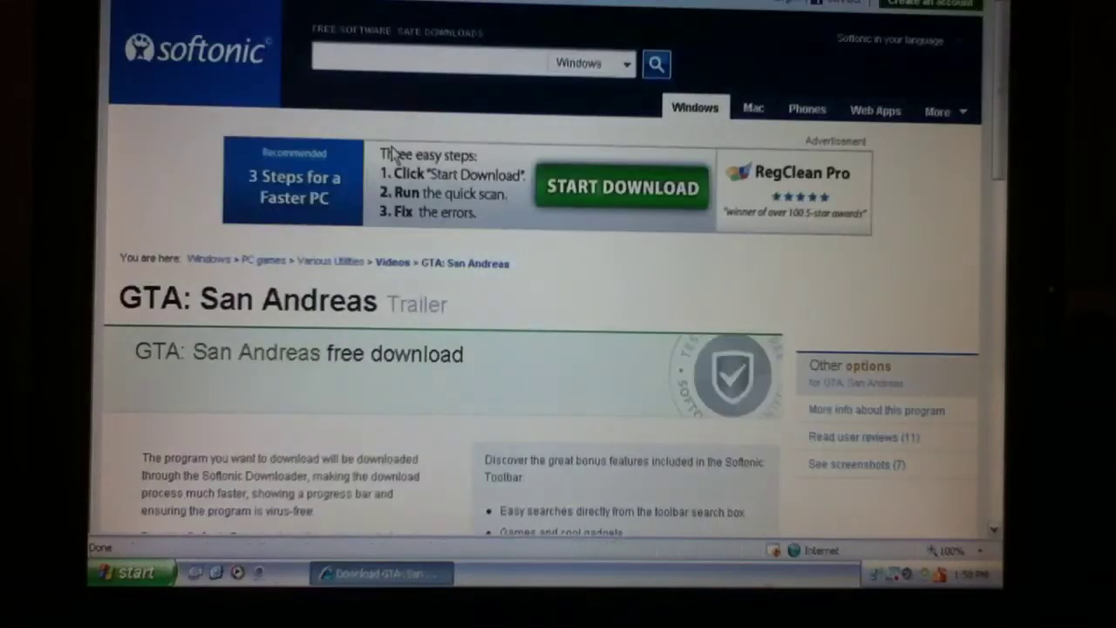
scroll(393, 305, down, 2)
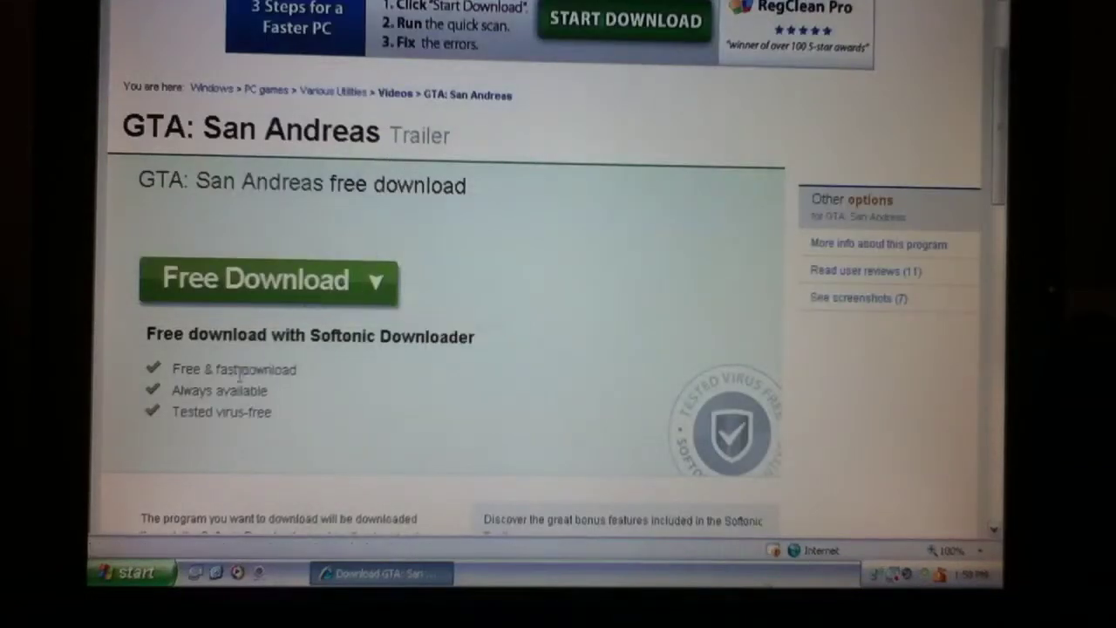
scroll(261, 288, up, 1)
Start the Softonic Downloader download and choose Save in the security warning.
click(248, 287)
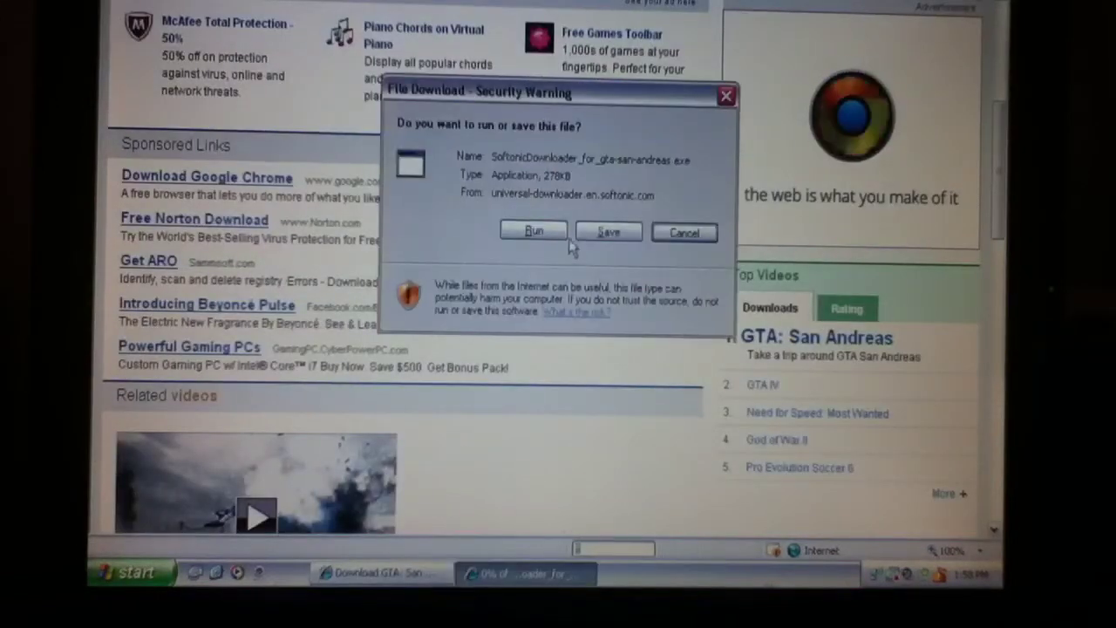
click(597, 236)
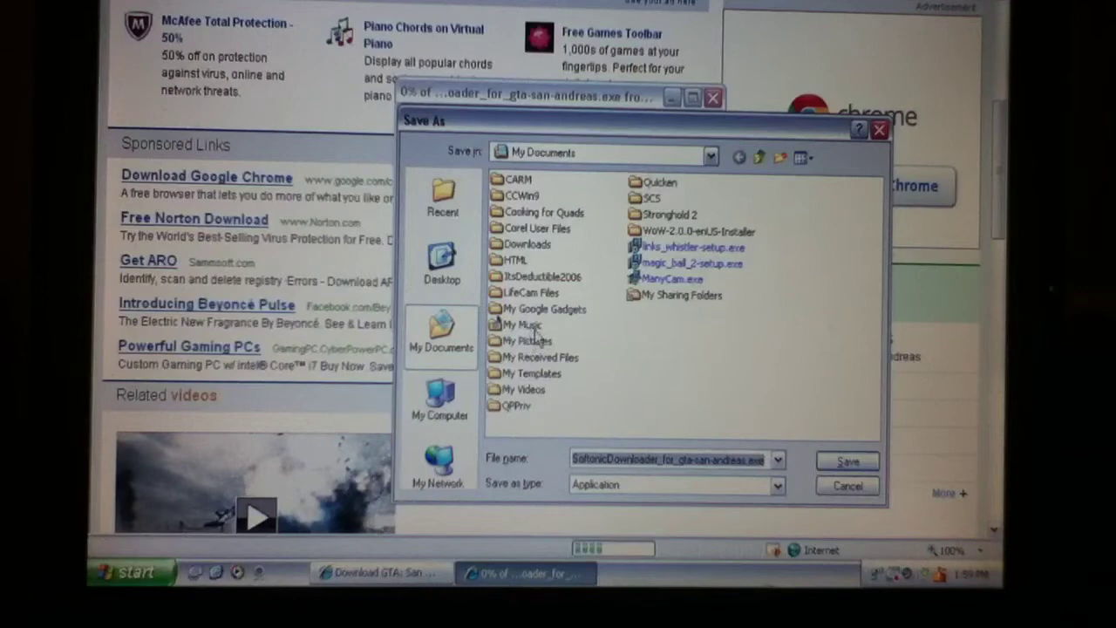
Save the installer from My Computer into DVD-RW Drive (E:).
click(440, 399)
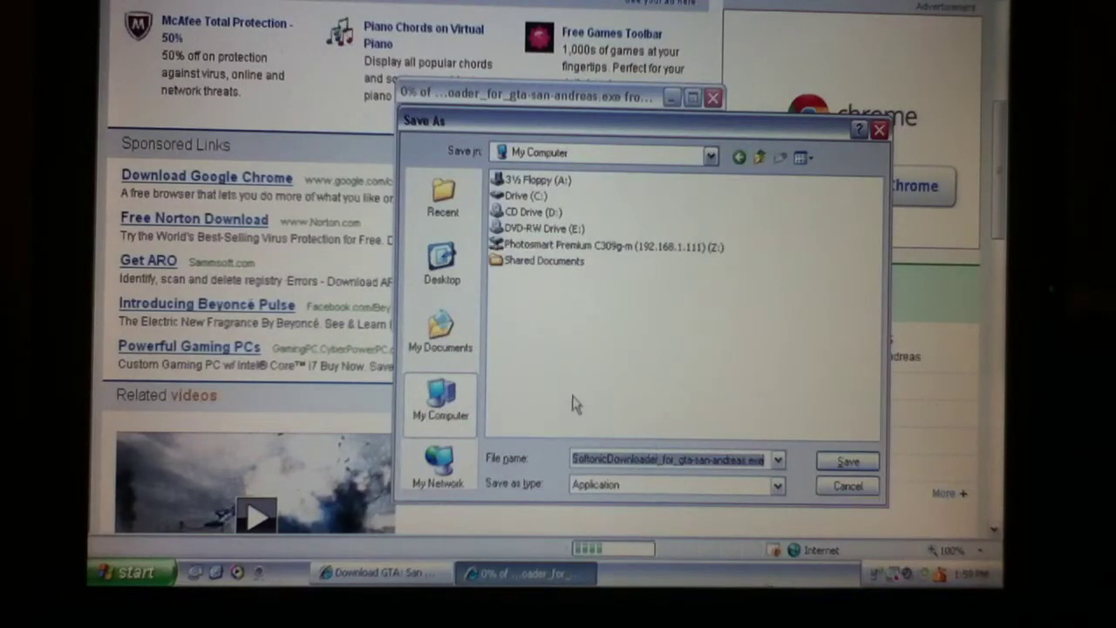
double_click(543, 229)
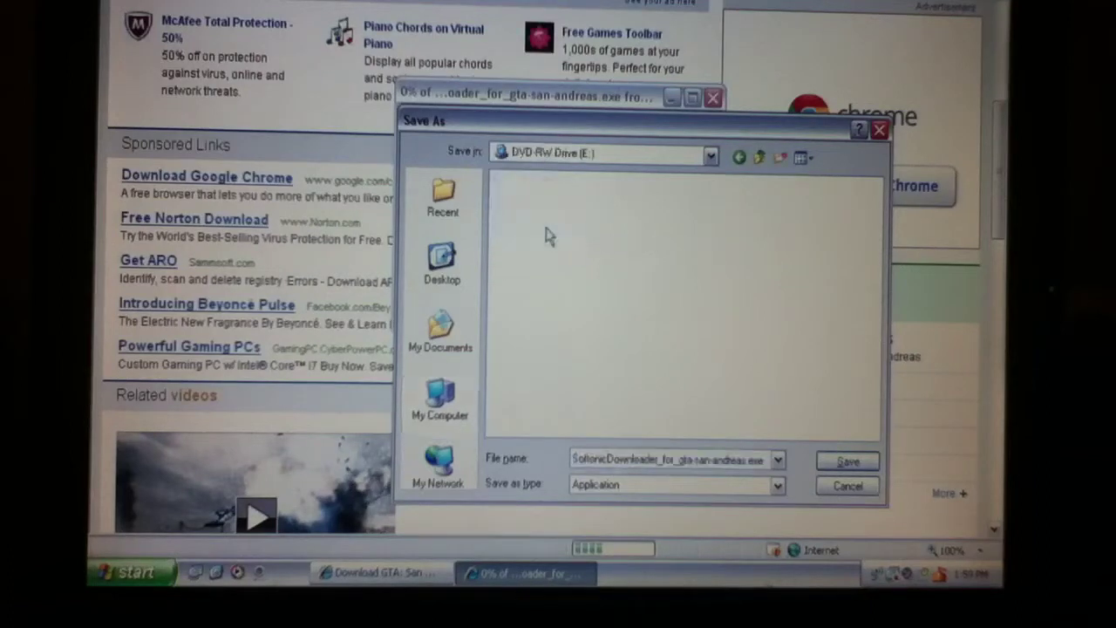
click(850, 462)
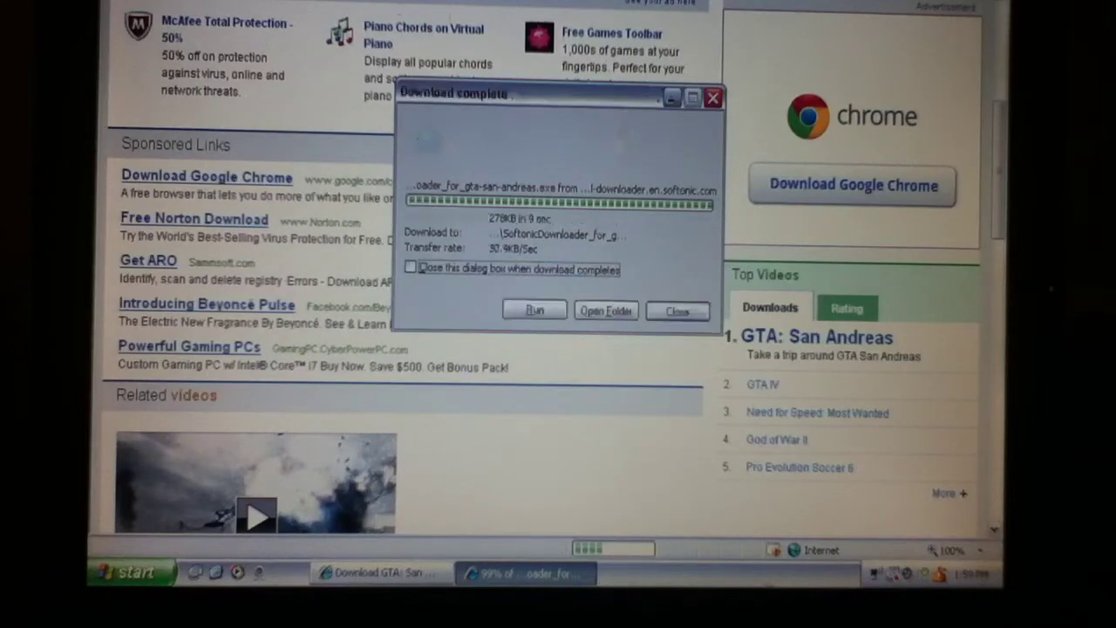
scroll(550, 247, up, 2)
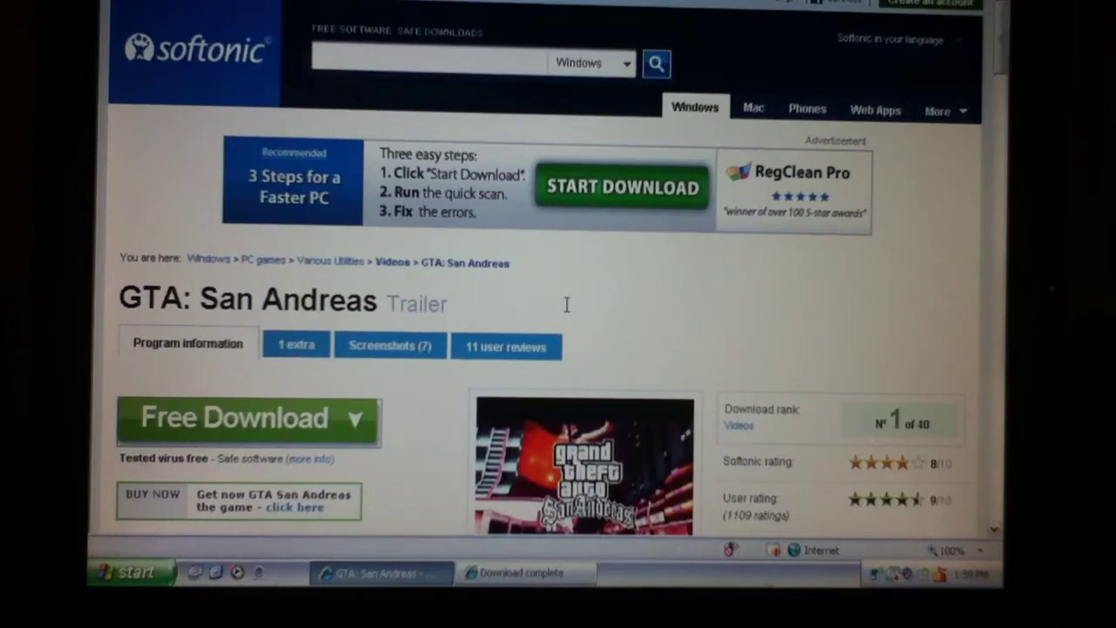
scroll(566, 303, down, 5)
scroll(566, 303, down, 3)
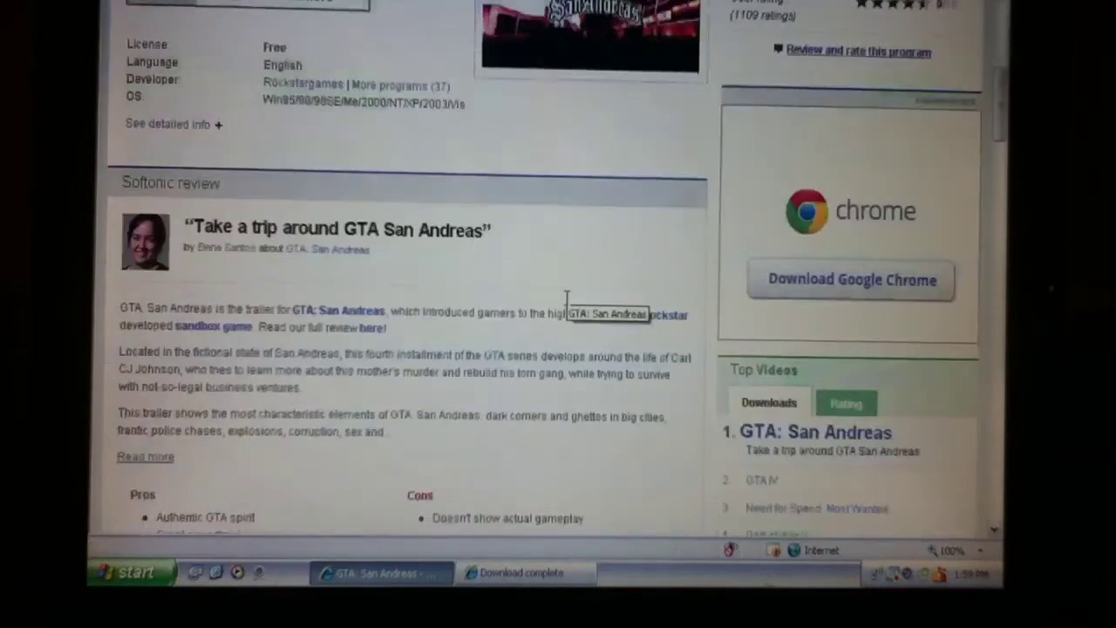
scroll(566, 302, down, 2)
Restore the finished File Download window from the taskbar, then minimize it.
click(523, 572)
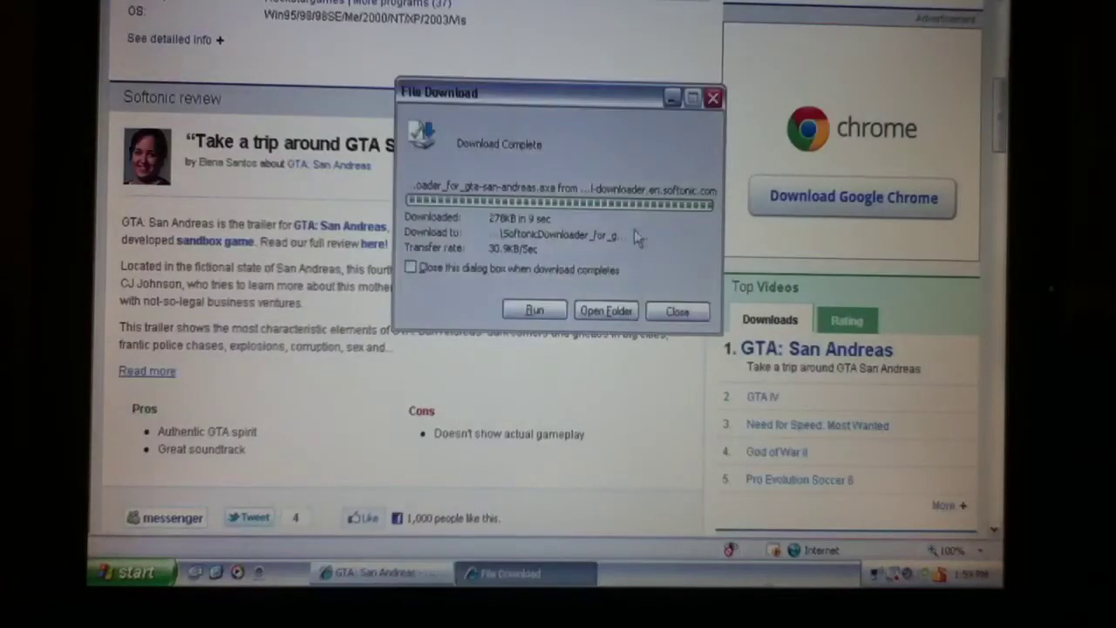
click(672, 98)
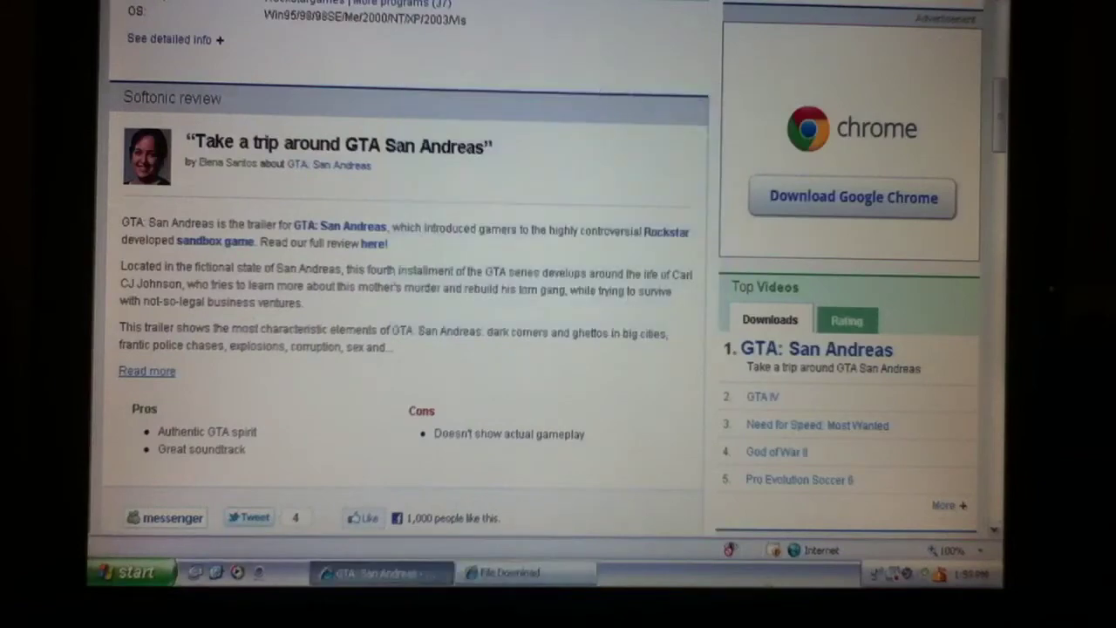
scroll(405, 305, down, 5)
scroll(405, 305, down, 3)
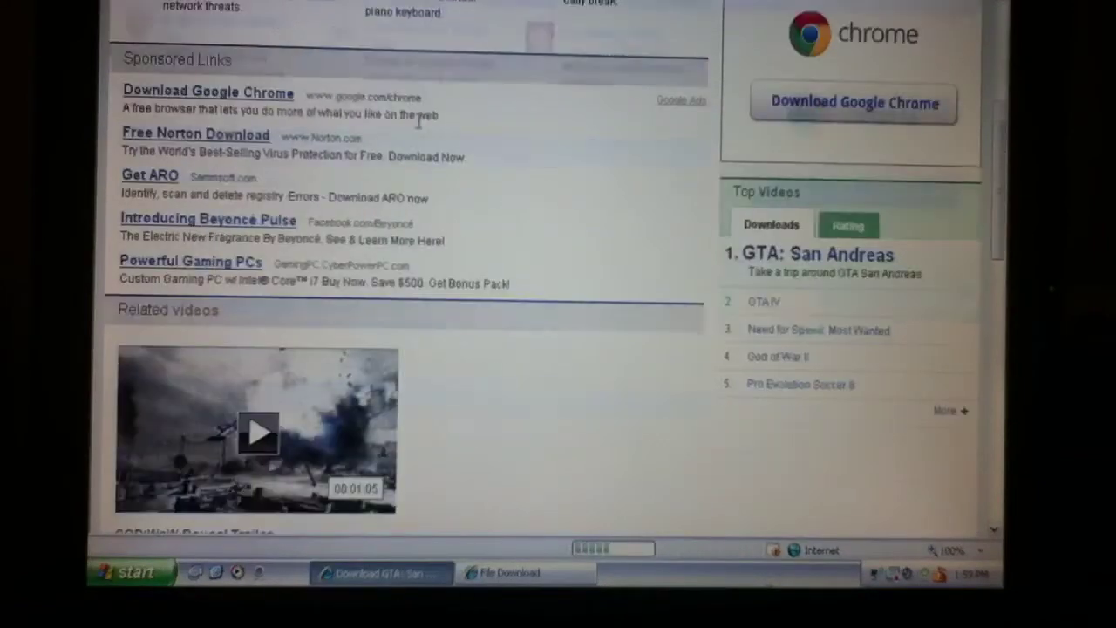
scroll(451, 157, up, 8)
scroll(451, 157, down, 5)
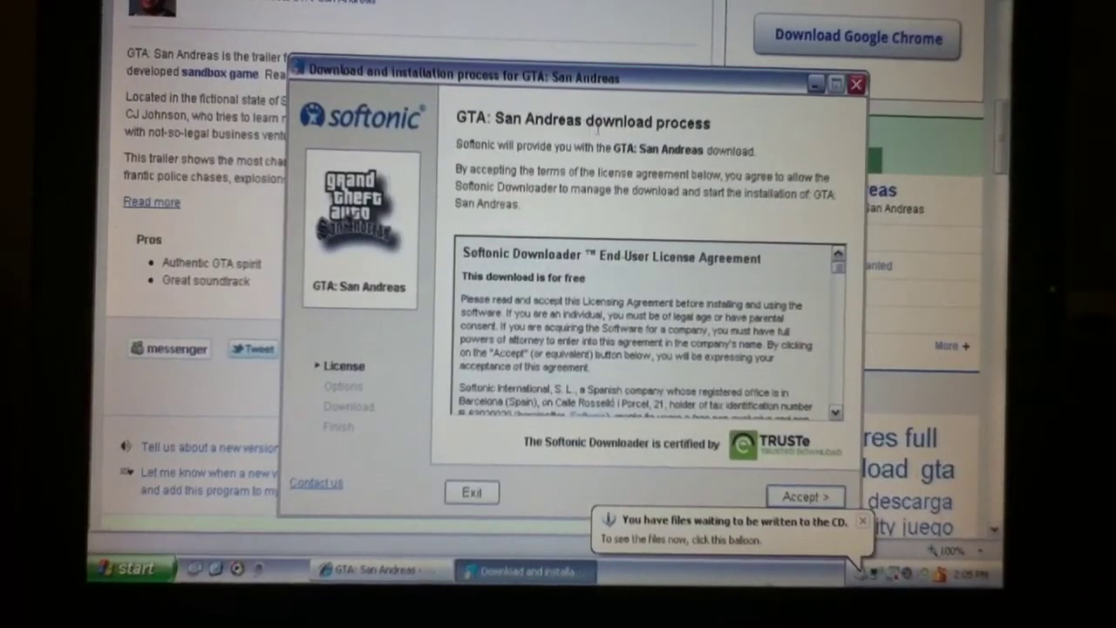
Accept the Softonic Downloader license and start the Quick installation download.
click(805, 496)
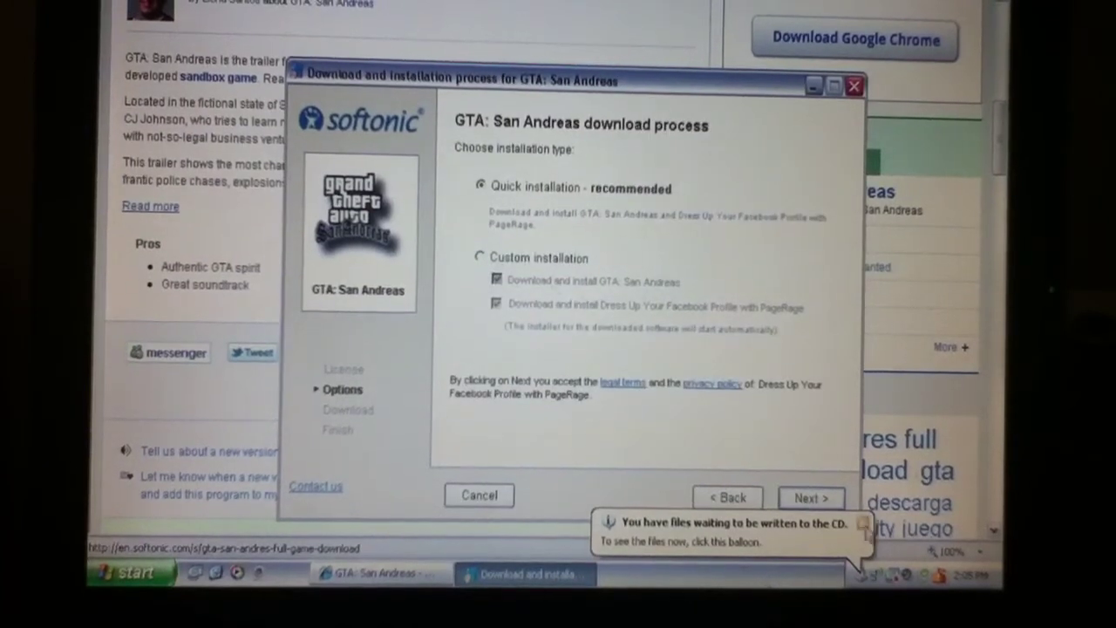
click(811, 498)
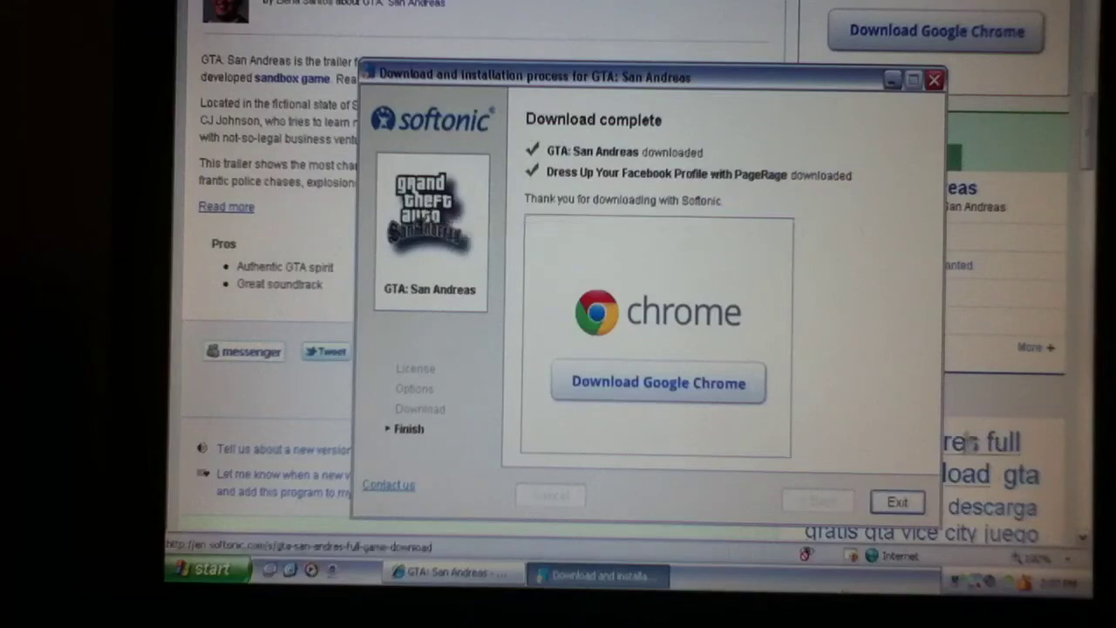
Exit the finished Softonic Downloader, leaving the GTA: San Andreas page open.
click(897, 502)
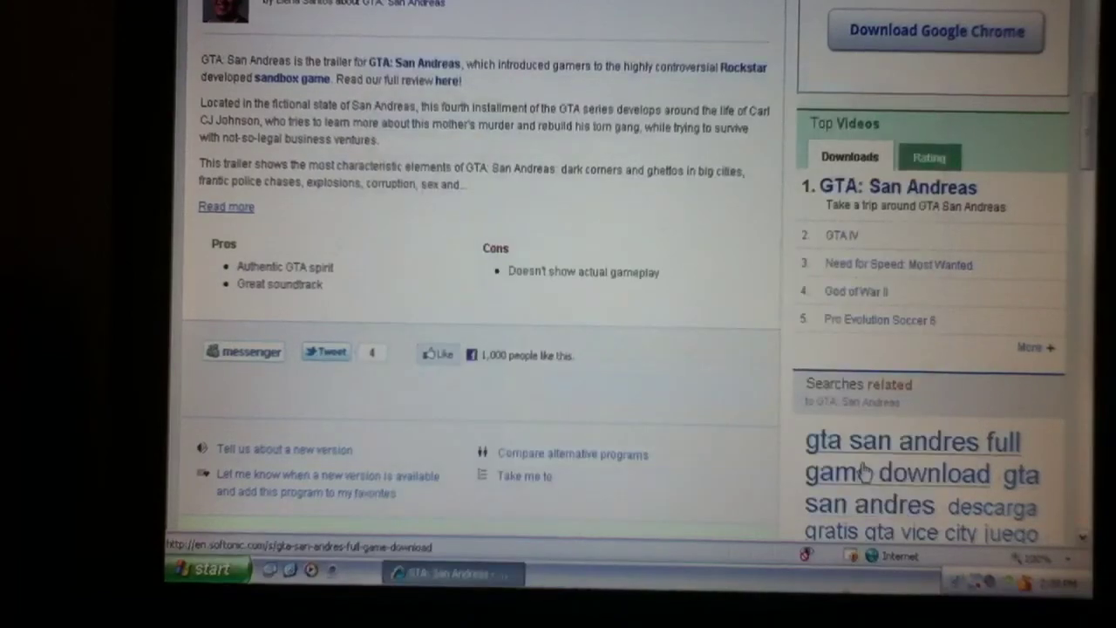